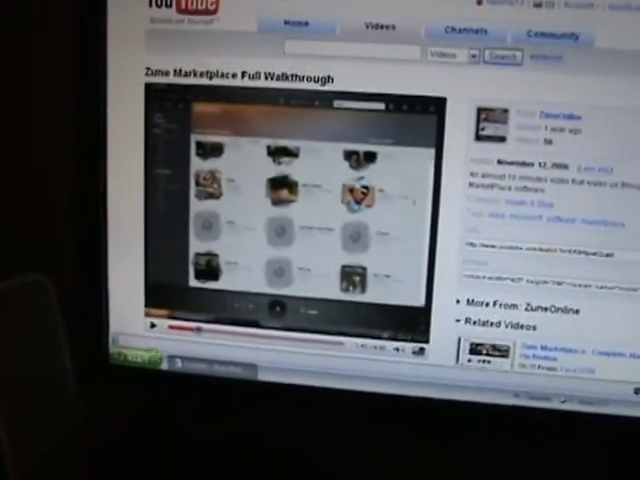
# - Open and dismiss the Start menu, then minimize the browser to show the desktop
pyautogui.press('super')
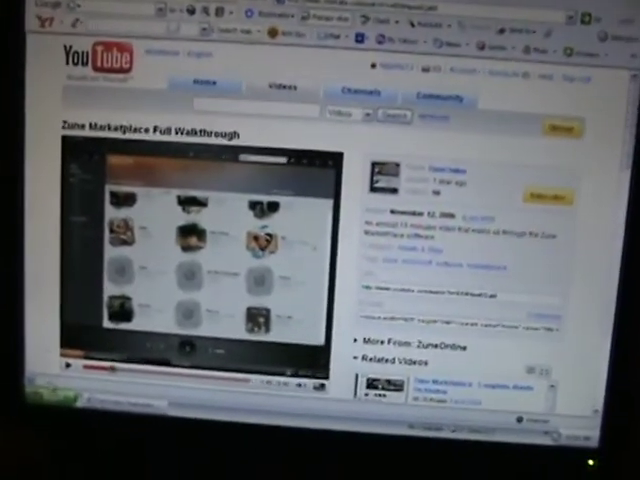
pyautogui.press('super')
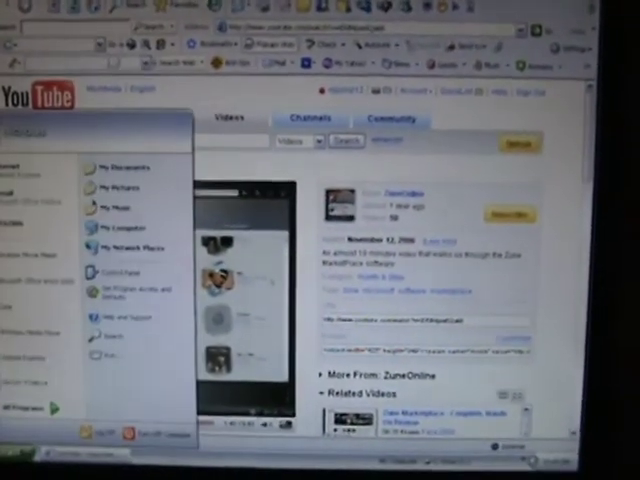
pyautogui.press('Escape')
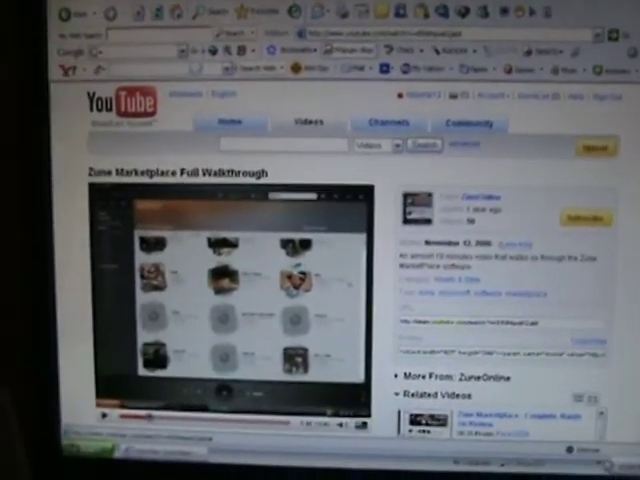
pyautogui.press('super+d')
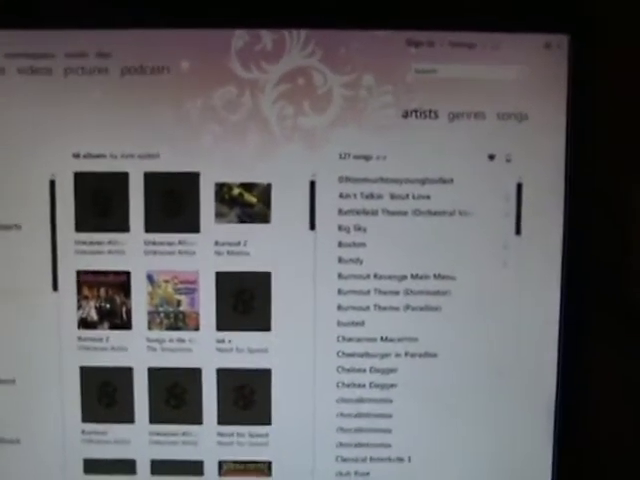
# - Open the My Documents folder from the Start menu
pyautogui.press('super')
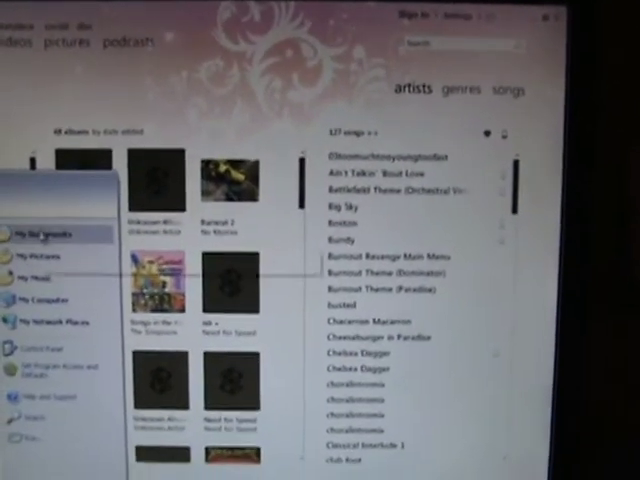
pyautogui.press('Escape')
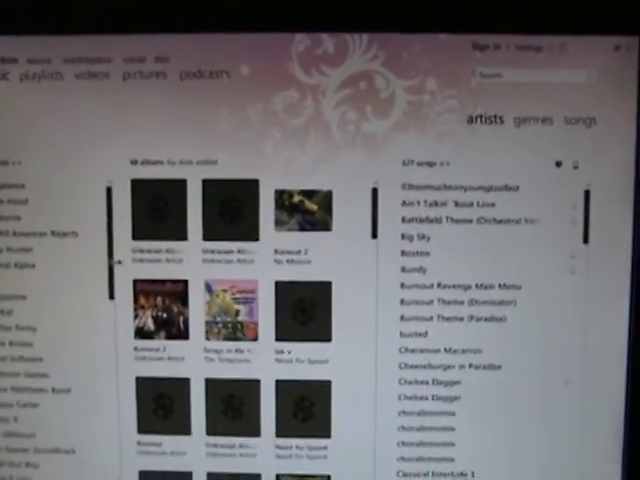
pyautogui.click(140, 262)
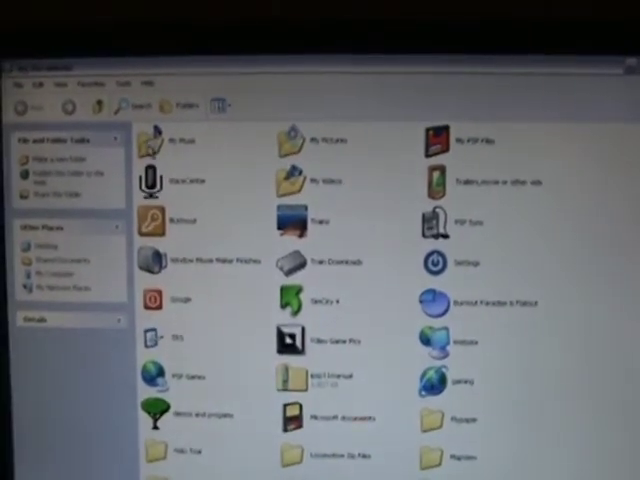
# - Open the My Music folder inside My Documents
pyautogui.doubleClick(165, 140)
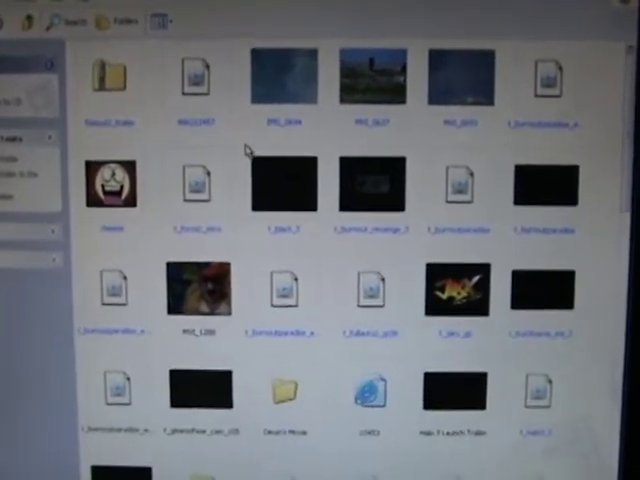
pyautogui.scroll(-8, 245, 200)
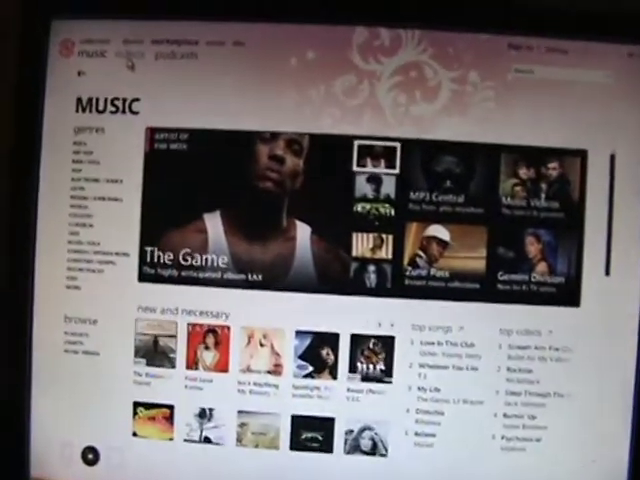
pyautogui.click(203, 120)
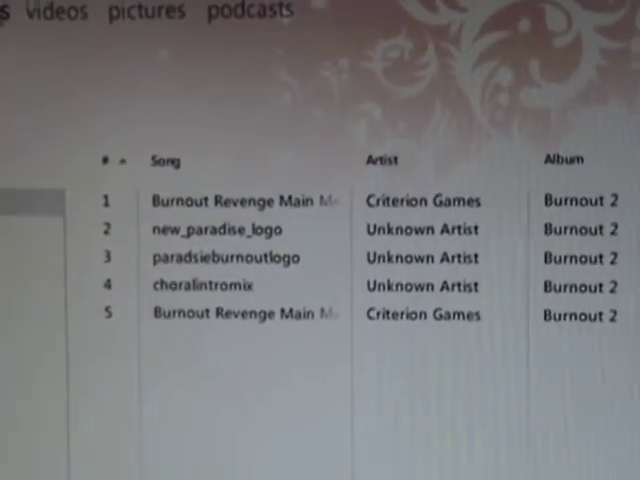
# - Switch the Zune collection to the videos library
pyautogui.click(27, 33)
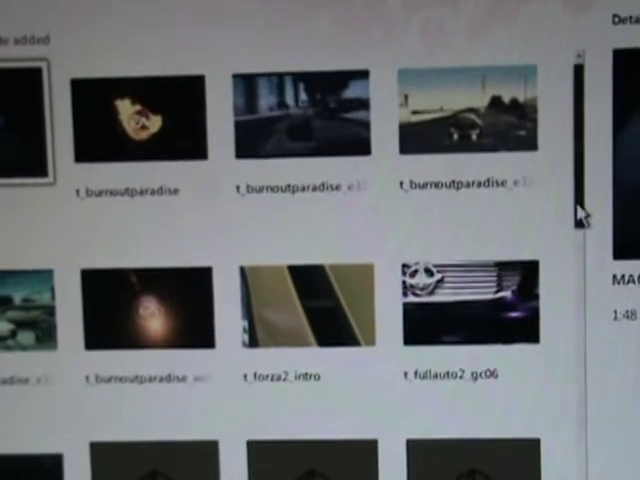
pyautogui.moveTo(618, 213)
pyautogui.mouseDown()
pyautogui.moveTo(588, 408)
pyautogui.moveTo(590, 440)
pyautogui.mouseUp()
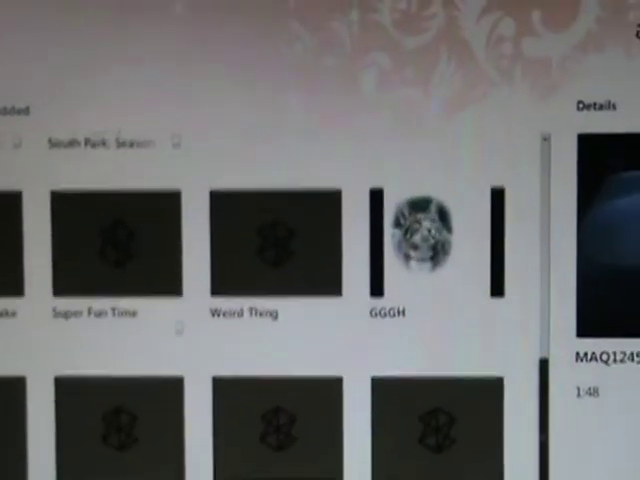